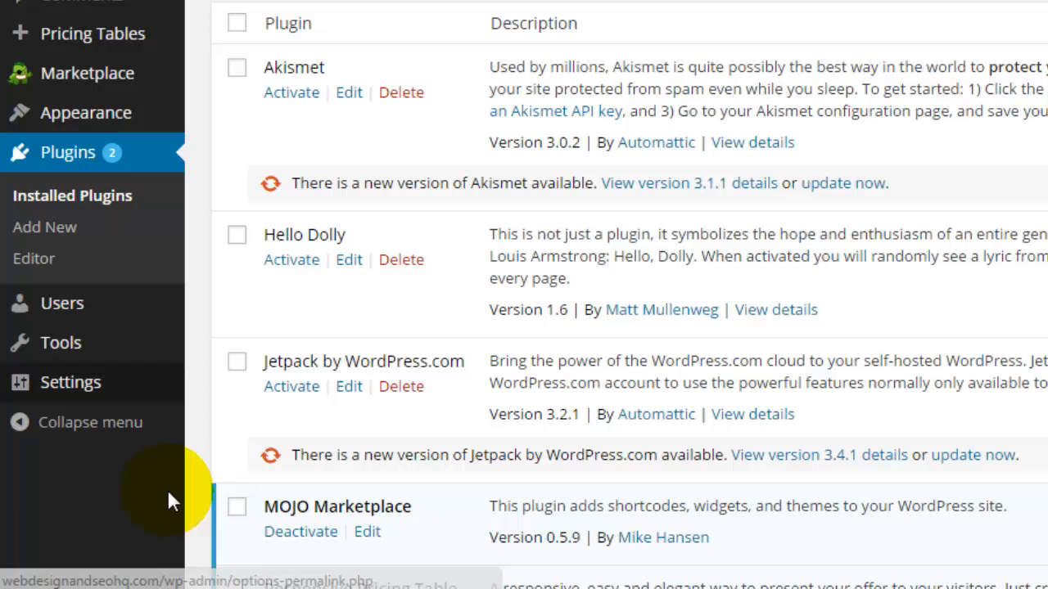
- Create a new pricing table to be titled Gold Web Design
{"action": "left_click", "coordinate": [153, 28]}
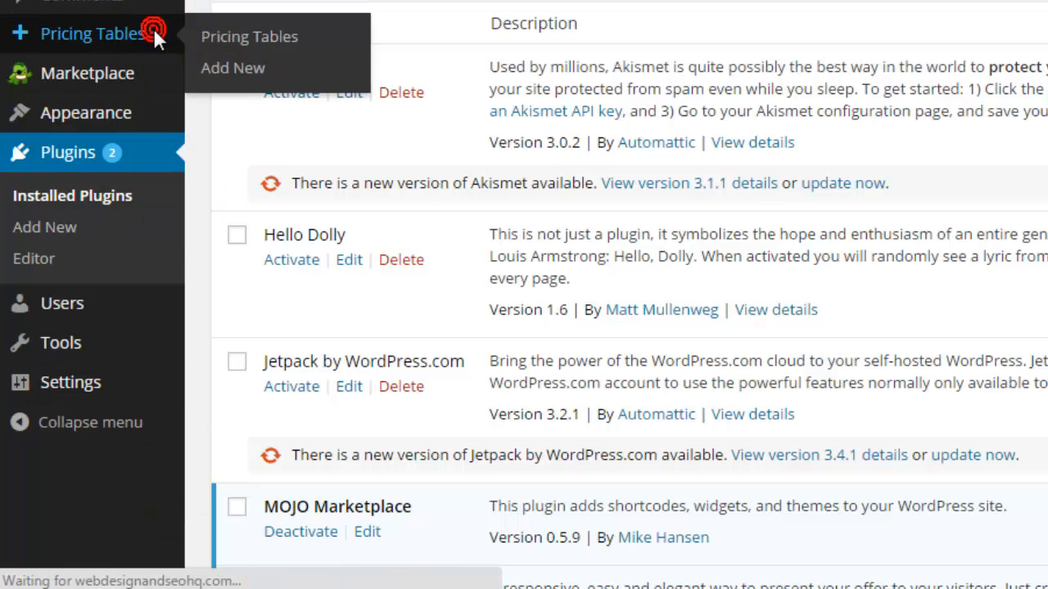
{"action": "scroll", "coordinate": [153, 28], "scroll_direction": "up", "scroll_amount": 3}
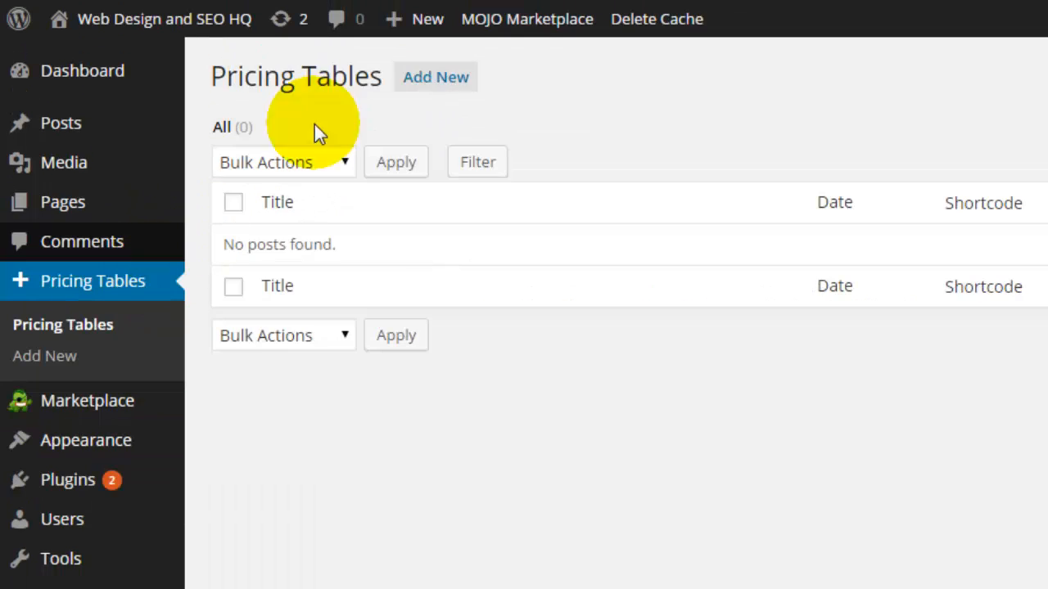
{"action": "left_click", "coordinate": [458, 84]}
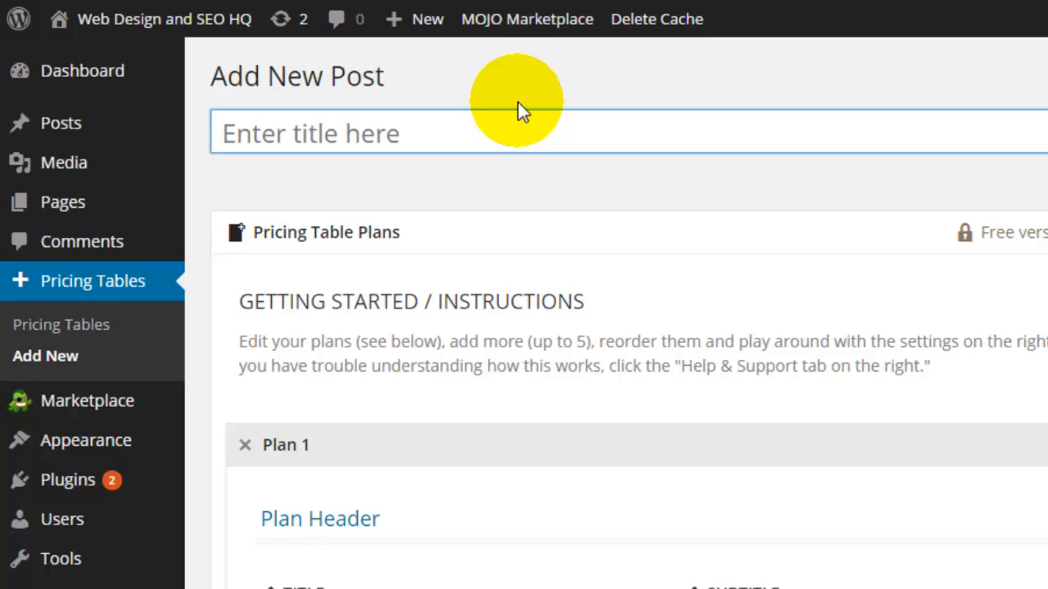
{"action": "type", "text": "Gold We"}
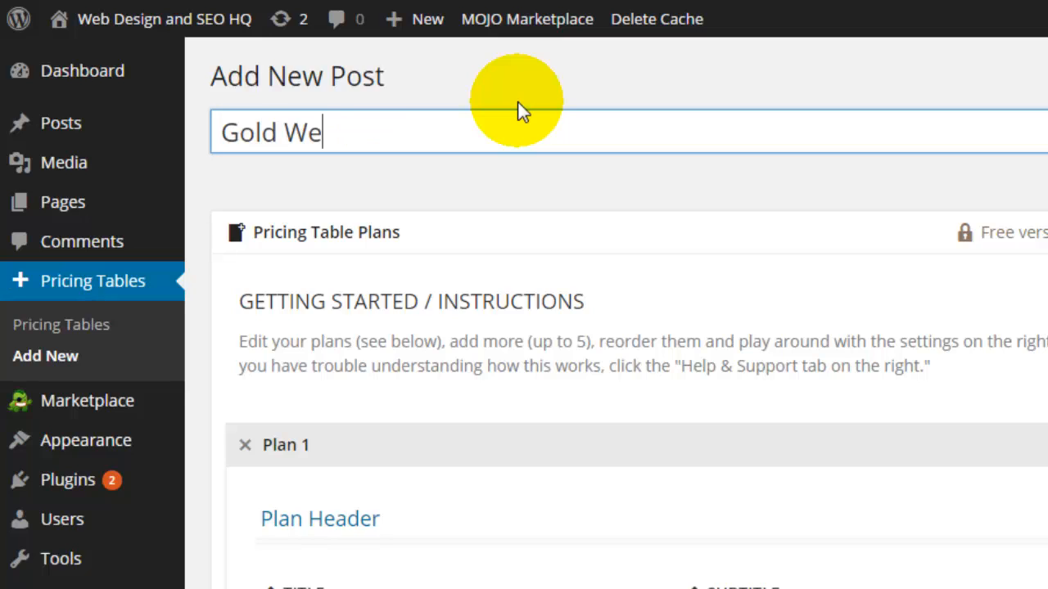
{"action": "type", "text": "b Des"}
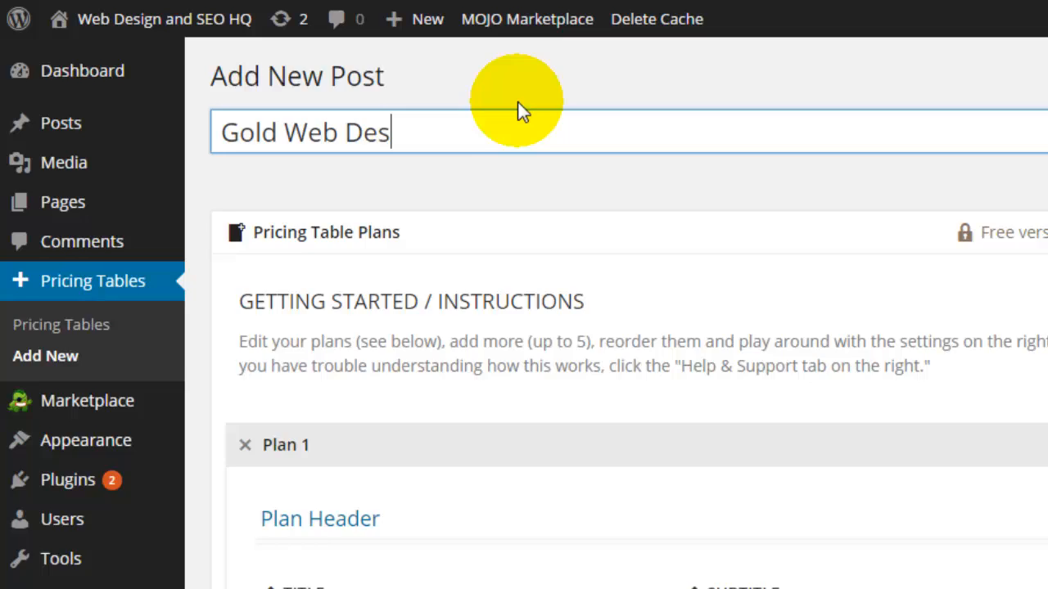
{"action": "type", "text": "ign"}
{"action": "scroll", "coordinate": [481, 100], "scroll_direction": "down", "scroll_amount": 5}
{"action": "scroll", "coordinate": [482, 99], "scroll_direction": "down", "scroll_amount": 1}
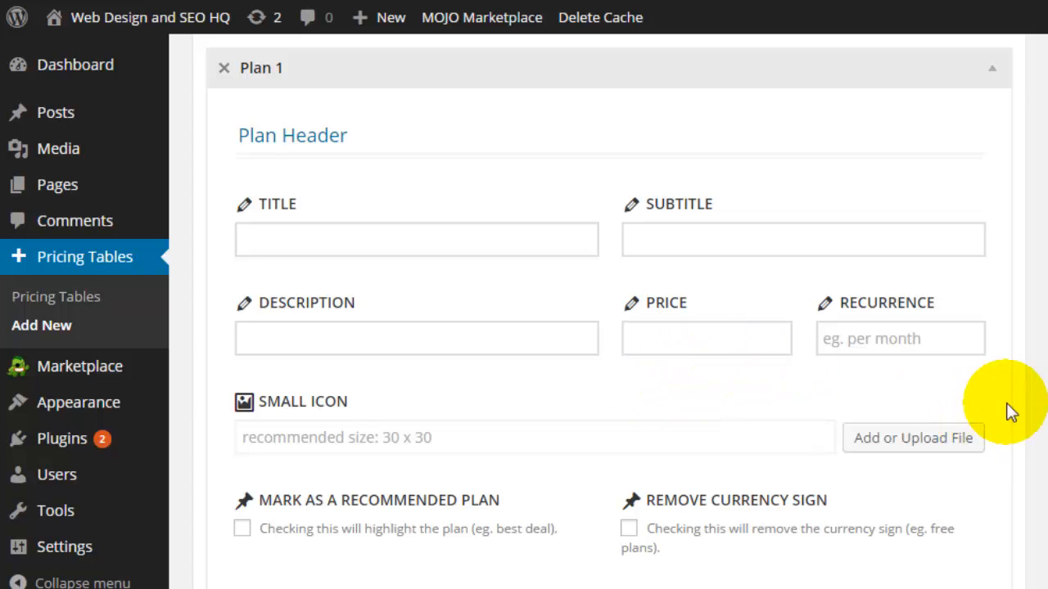
{"action": "scroll", "coordinate": [606, 327], "scroll_direction": "down", "scroll_amount": 2}
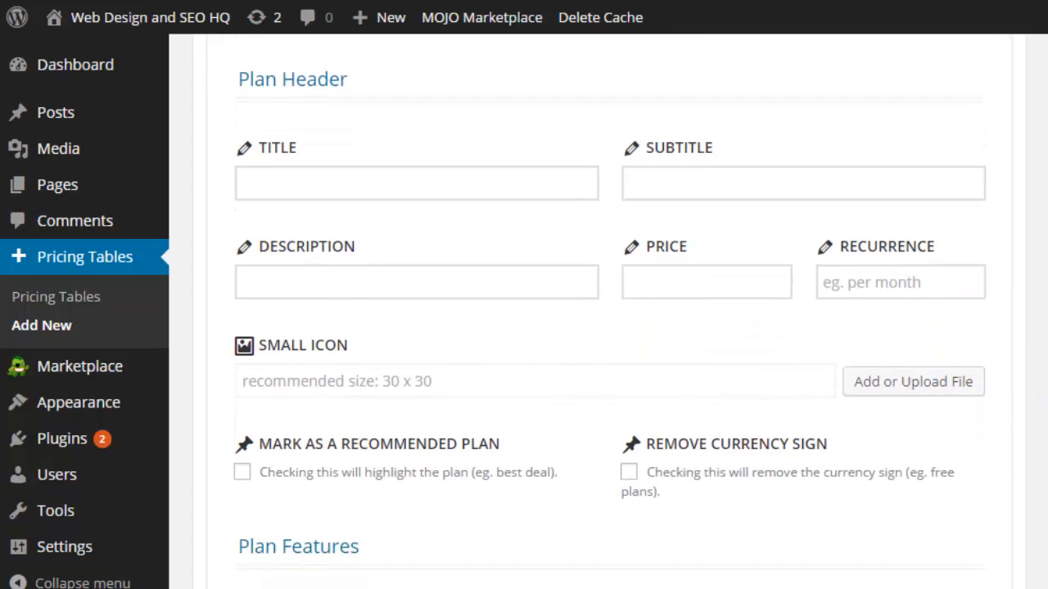
{"action": "scroll", "coordinate": [606, 328], "scroll_direction": "down", "scroll_amount": 2}
{"action": "scroll", "coordinate": [606, 327], "scroll_direction": "down", "scroll_amount": 1}
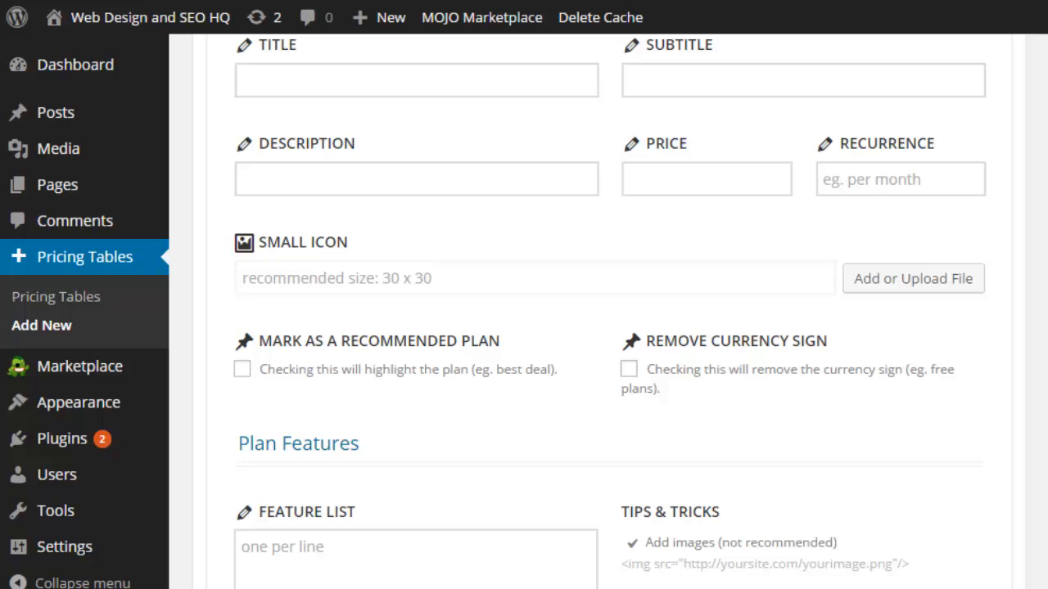
{"action": "scroll", "coordinate": [606, 328], "scroll_direction": "down", "scroll_amount": 2}
{"action": "scroll", "coordinate": [606, 327], "scroll_direction": "down", "scroll_amount": 2}
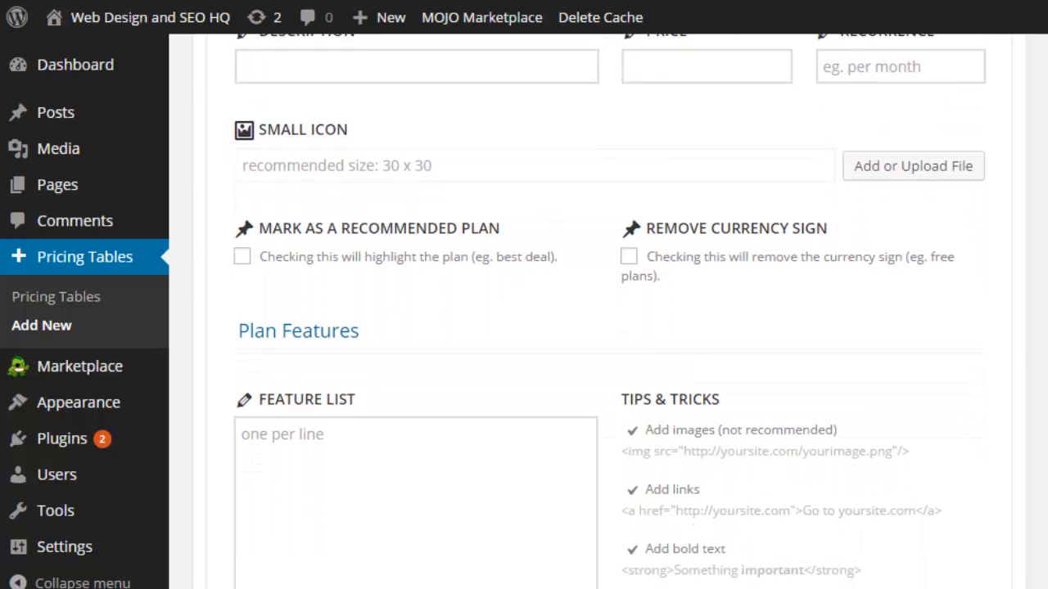
{"action": "scroll", "coordinate": [605, 328], "scroll_direction": "down", "scroll_amount": 1}
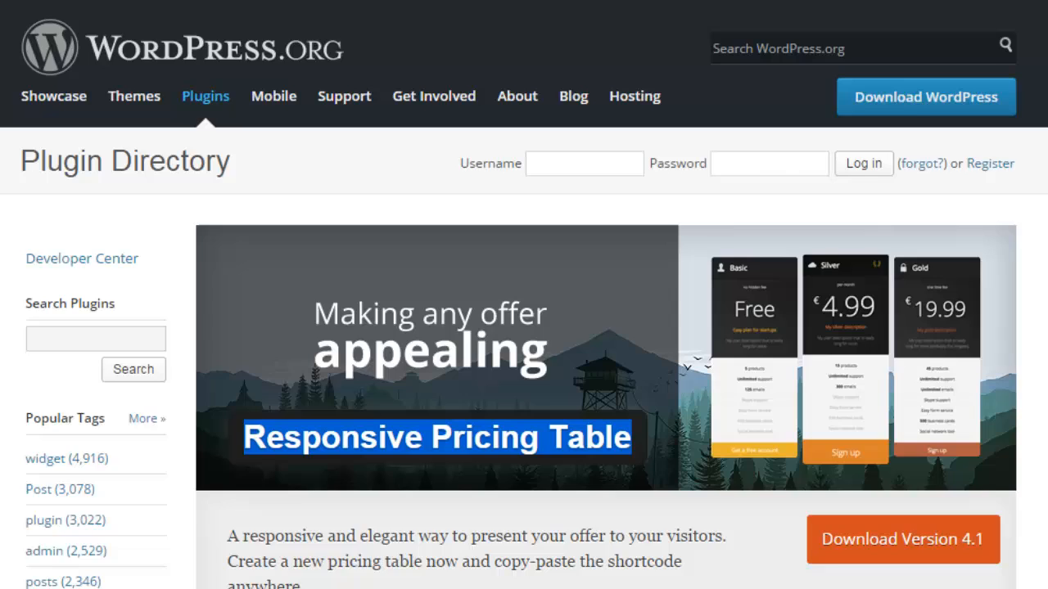
{"action": "scroll", "coordinate": [524, 327], "scroll_direction": "down", "scroll_amount": 3}
{"action": "scroll", "coordinate": [524, 328], "scroll_direction": "down", "scroll_amount": 3}
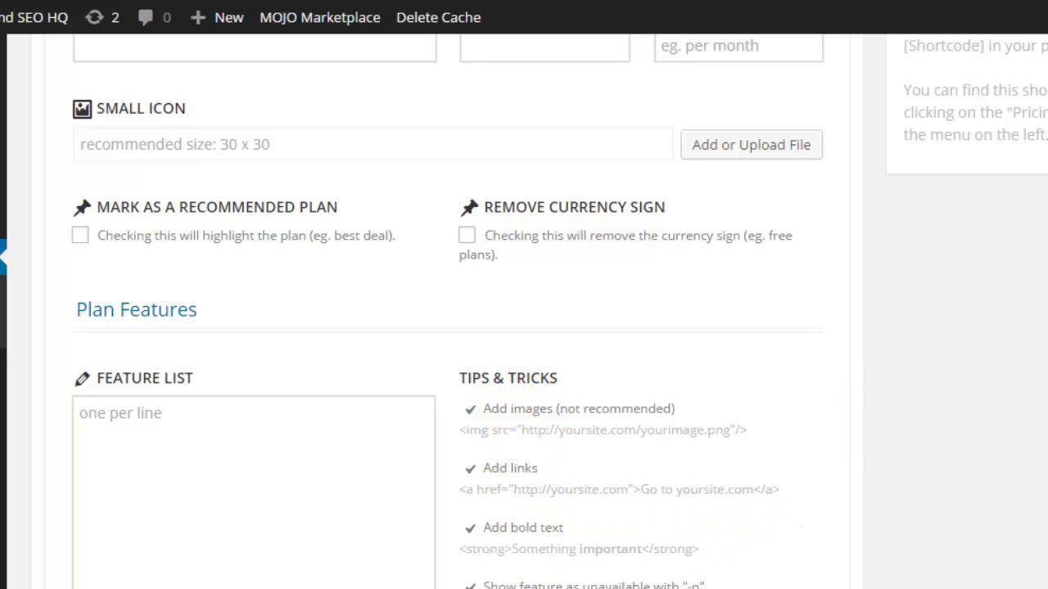
{"action": "scroll", "coordinate": [524, 327], "scroll_direction": "down", "scroll_amount": 4}
{"action": "scroll", "coordinate": [524, 327], "scroll_direction": "down", "scroll_amount": 4}
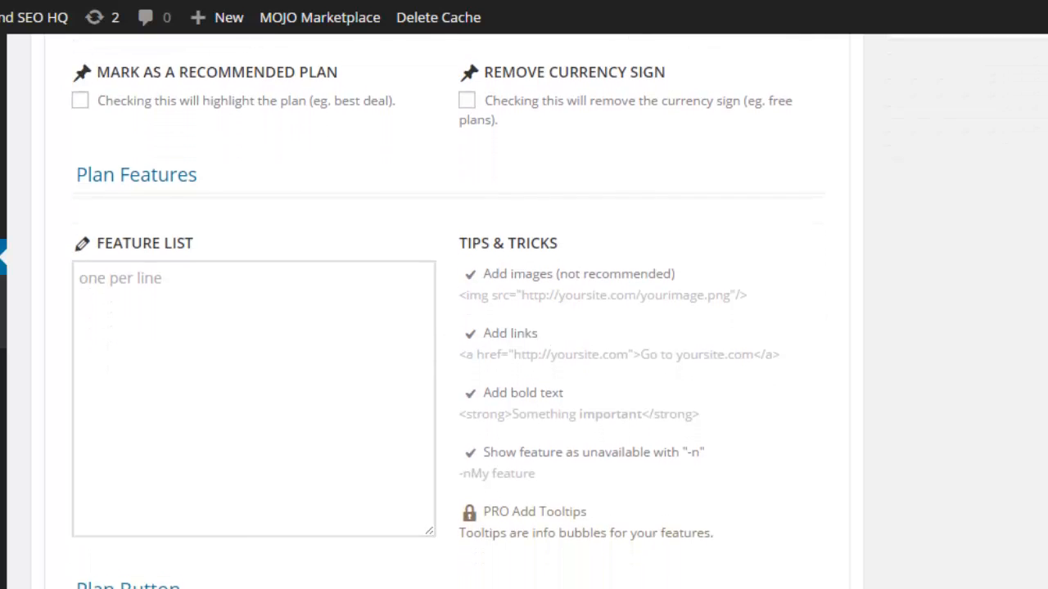
{"action": "scroll", "coordinate": [524, 327], "scroll_direction": "down", "scroll_amount": 2}
{"action": "scroll", "coordinate": [524, 327], "scroll_direction": "down", "scroll_amount": 1}
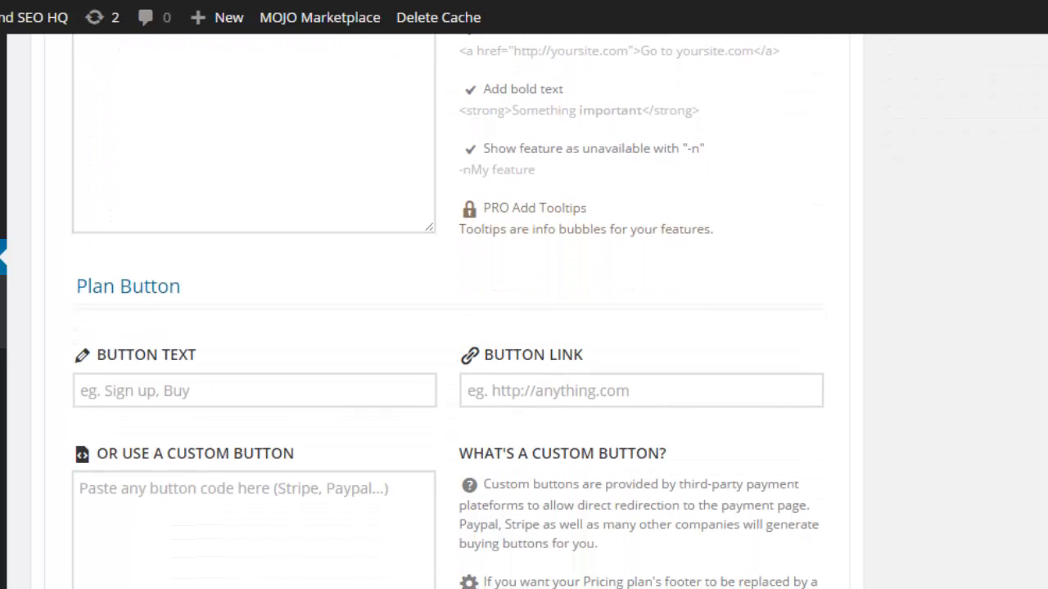
{"action": "scroll", "coordinate": [524, 327], "scroll_direction": "down", "scroll_amount": 2}
{"action": "scroll", "coordinate": [524, 327], "scroll_direction": "down", "scroll_amount": 2}
{"action": "scroll", "coordinate": [524, 327], "scroll_direction": "down", "scroll_amount": 2}
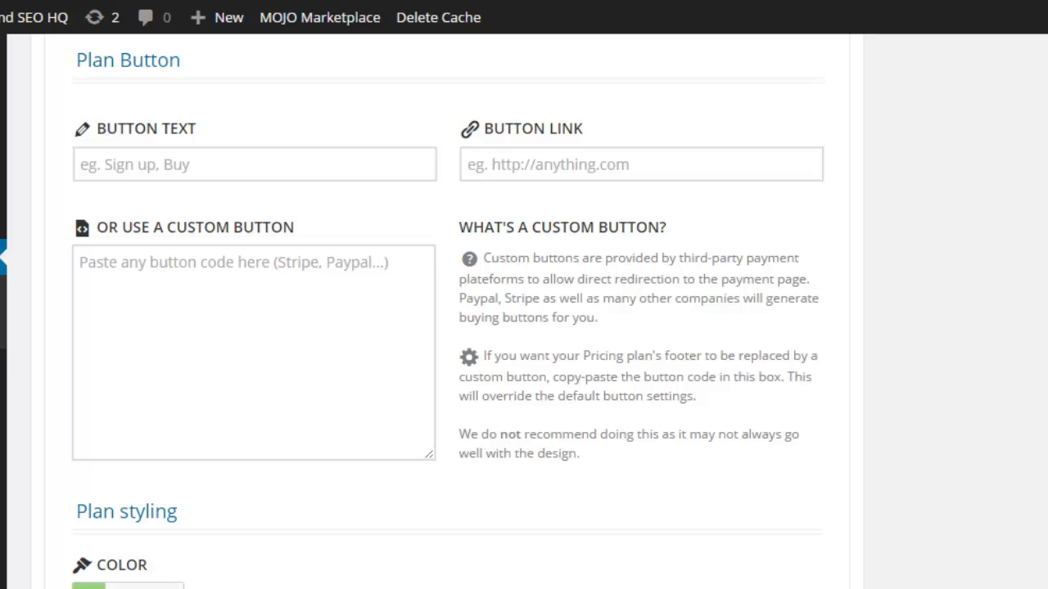
{"action": "scroll", "coordinate": [524, 328], "scroll_direction": "down", "scroll_amount": 1}
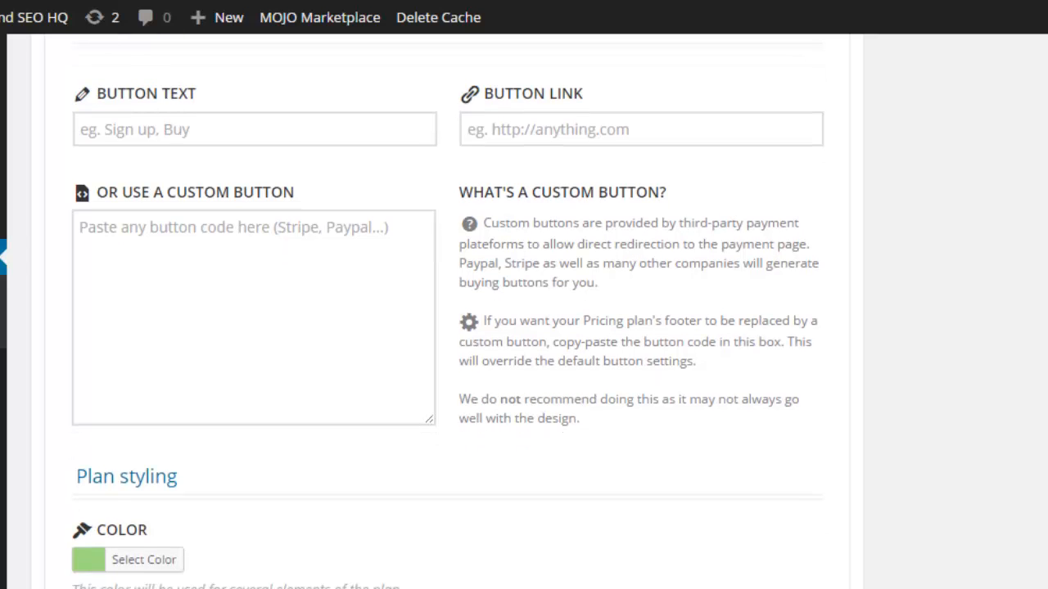
{"action": "scroll", "coordinate": [524, 328], "scroll_direction": "down", "scroll_amount": 2}
{"action": "scroll", "coordinate": [524, 328], "scroll_direction": "down", "scroll_amount": 1}
{"action": "scroll", "coordinate": [524, 327], "scroll_direction": "down", "scroll_amount": 1}
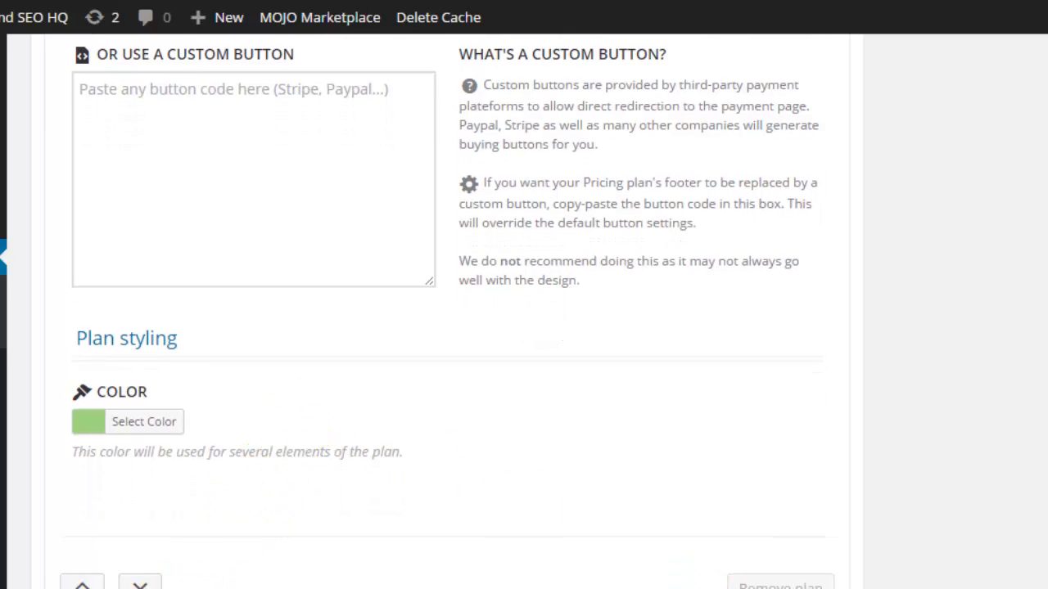
{"action": "scroll", "coordinate": [802, 573], "scroll_direction": "down", "scroll_amount": 2}
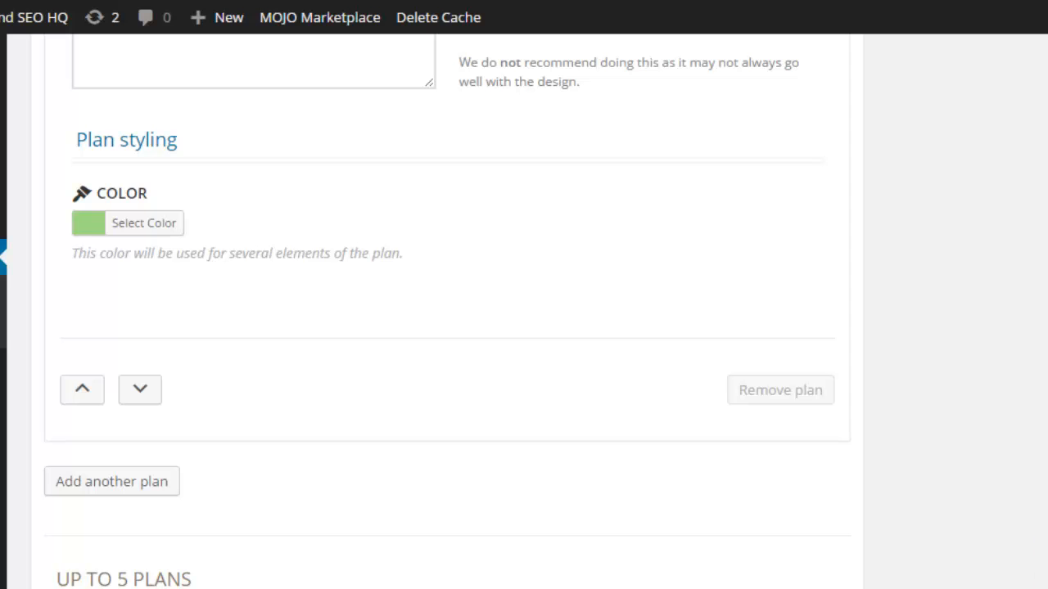
{"action": "scroll", "coordinate": [523, 328], "scroll_direction": "up", "scroll_amount": 10}
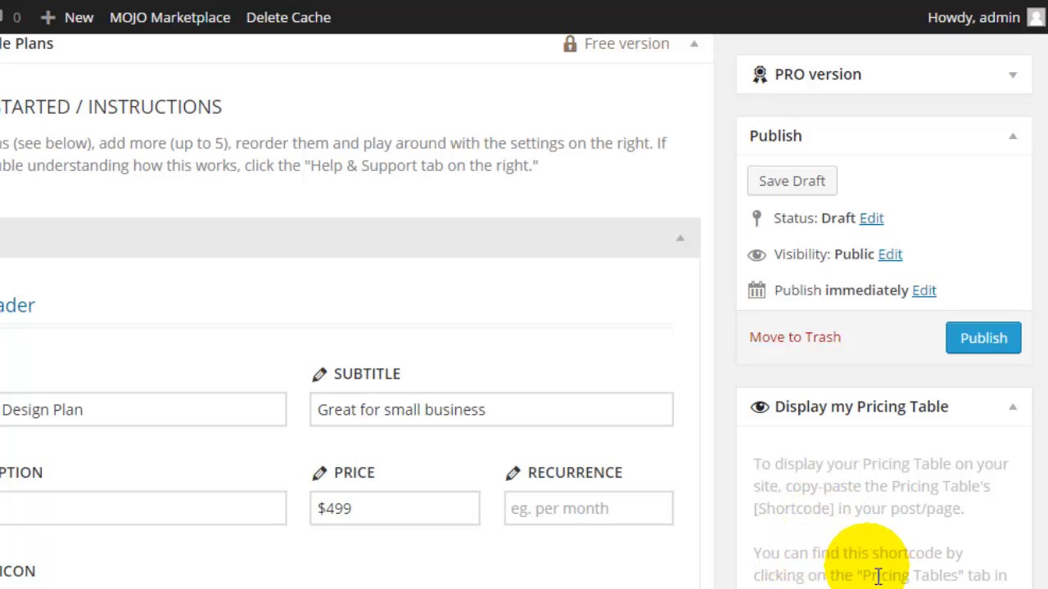
- Publish the table and select its shortcode [rpt name="gold-web-design"] in the tables list
{"action": "left_click", "coordinate": [982, 338]}
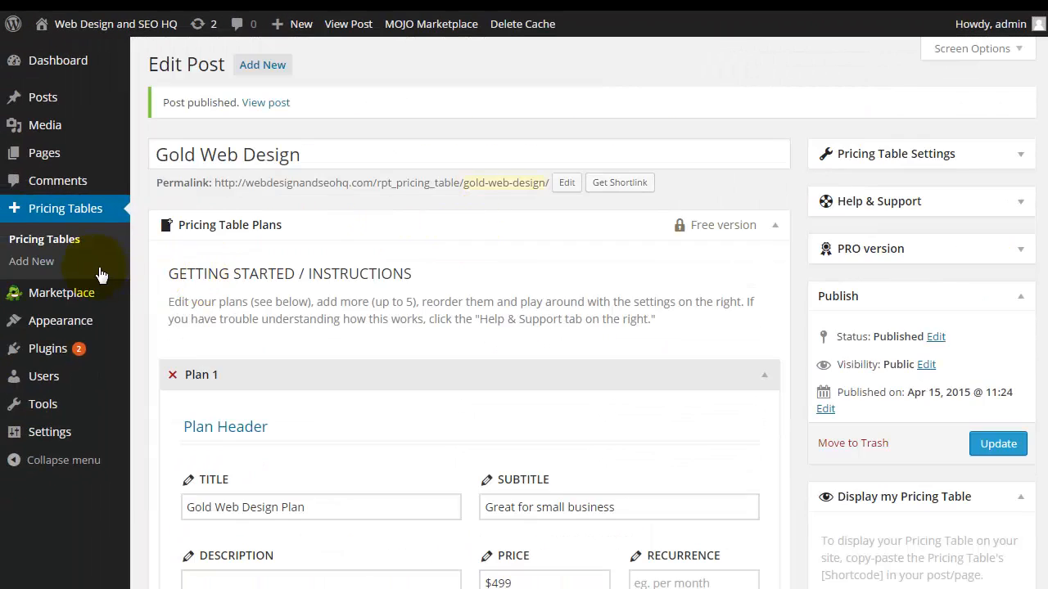
{"action": "left_click", "coordinate": [44, 239]}
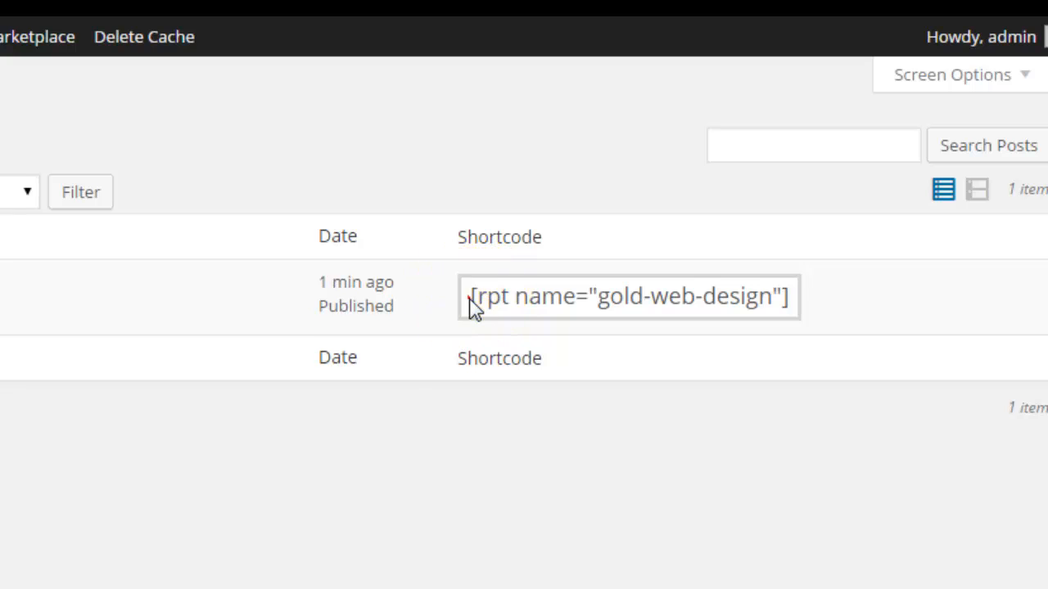
{"action": "left_click_drag", "start_coordinate": [471, 299], "coordinate": [798, 315]}
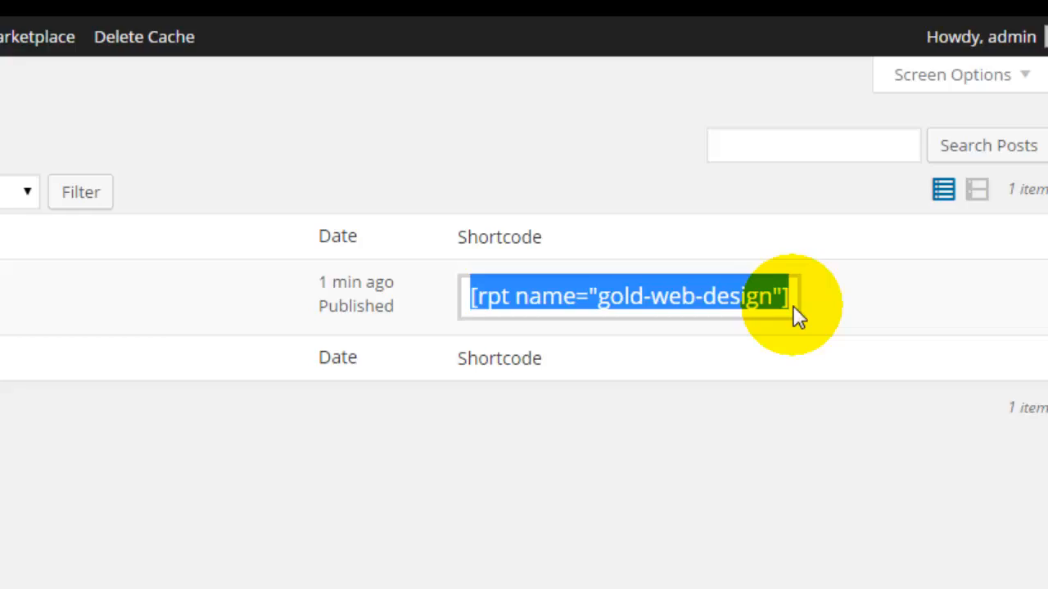
{"action": "mouse_move", "coordinate": [68, 220]}
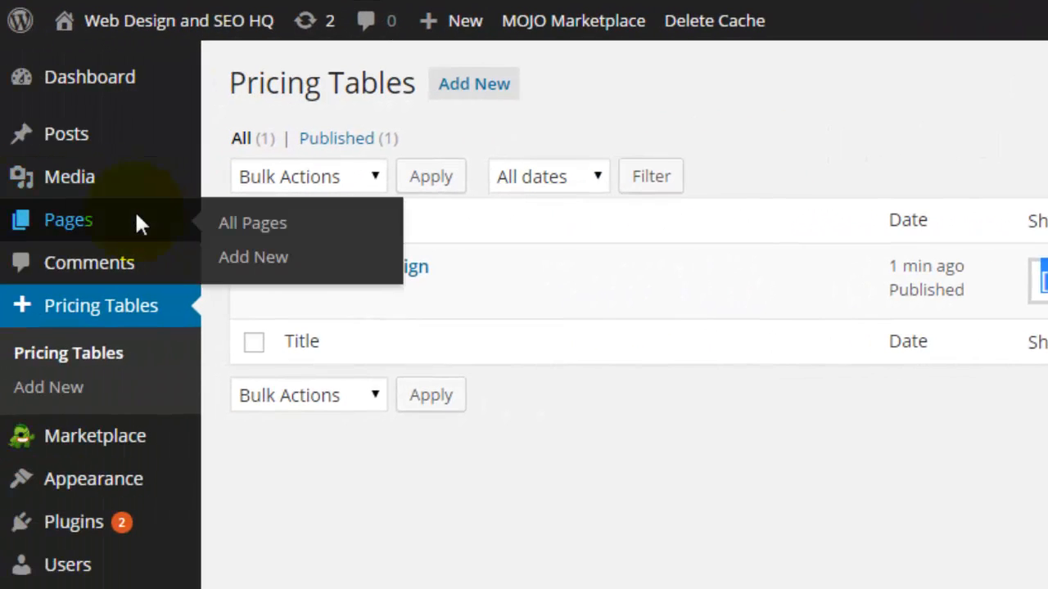
- Paste the shortcode in a new paragraph after the Services page's first paragraph and update it
{"action": "left_click", "coordinate": [137, 219]}
{"action": "left_click", "coordinate": [334, 491]}
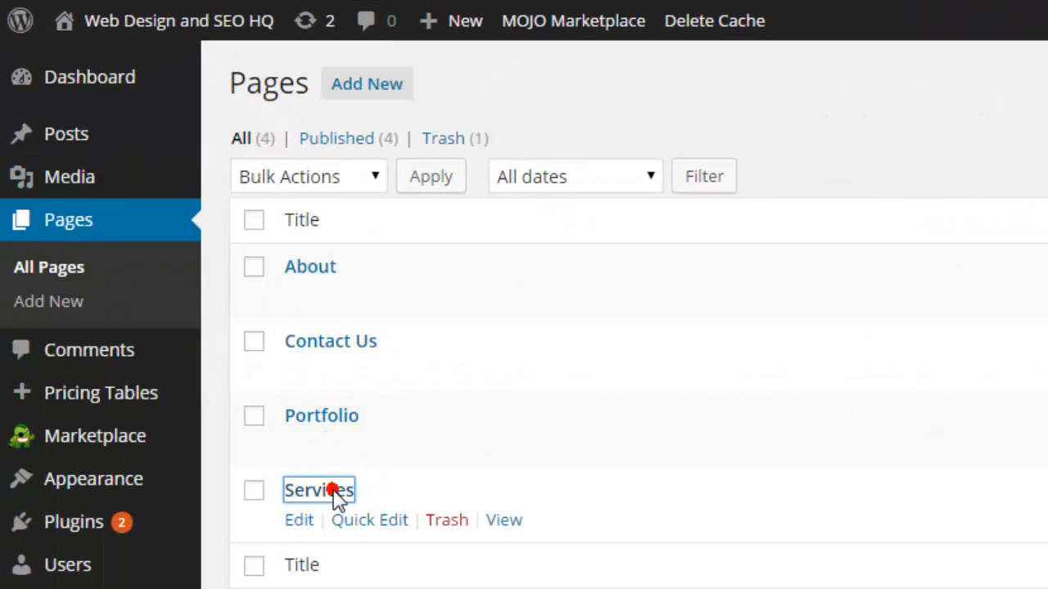
{"action": "scroll", "coordinate": [1015, 368], "scroll_direction": "down", "scroll_amount": 3}
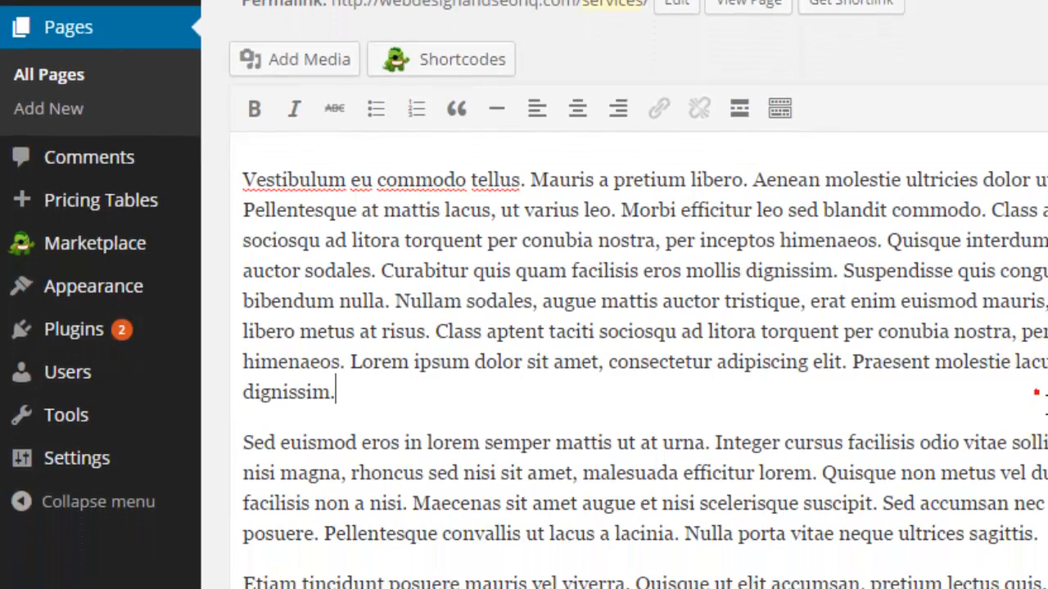
{"action": "key", "text": "Return"}
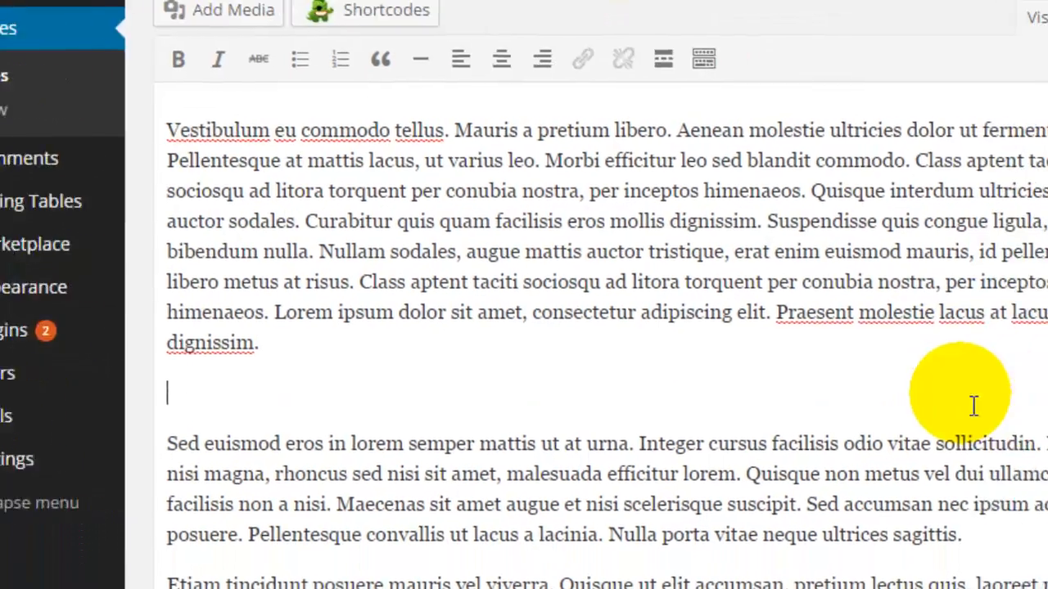
{"action": "key", "text": "ctrl+v"}
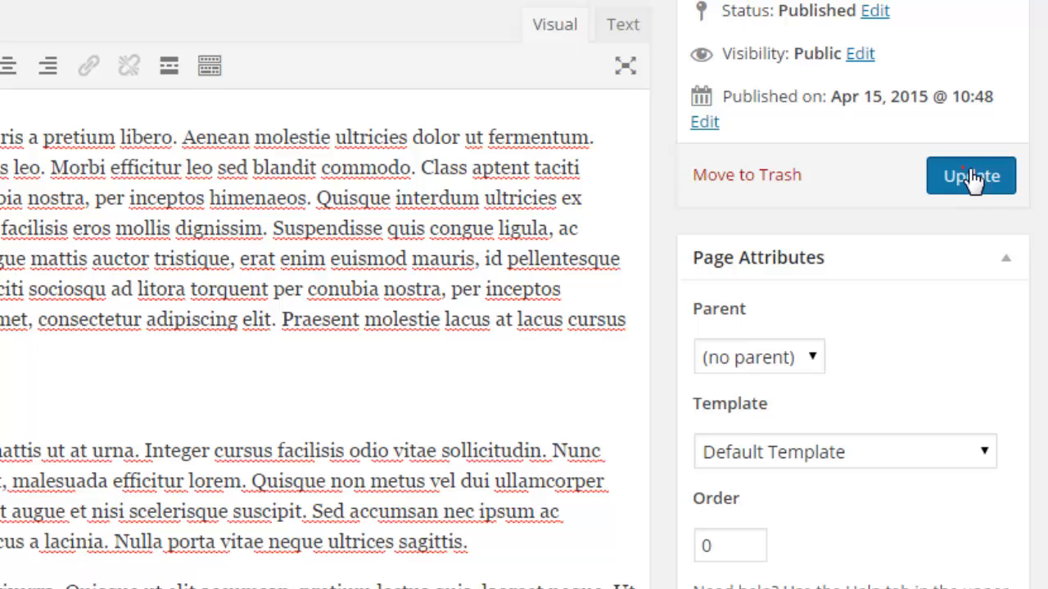
{"action": "left_click", "coordinate": [970, 176]}
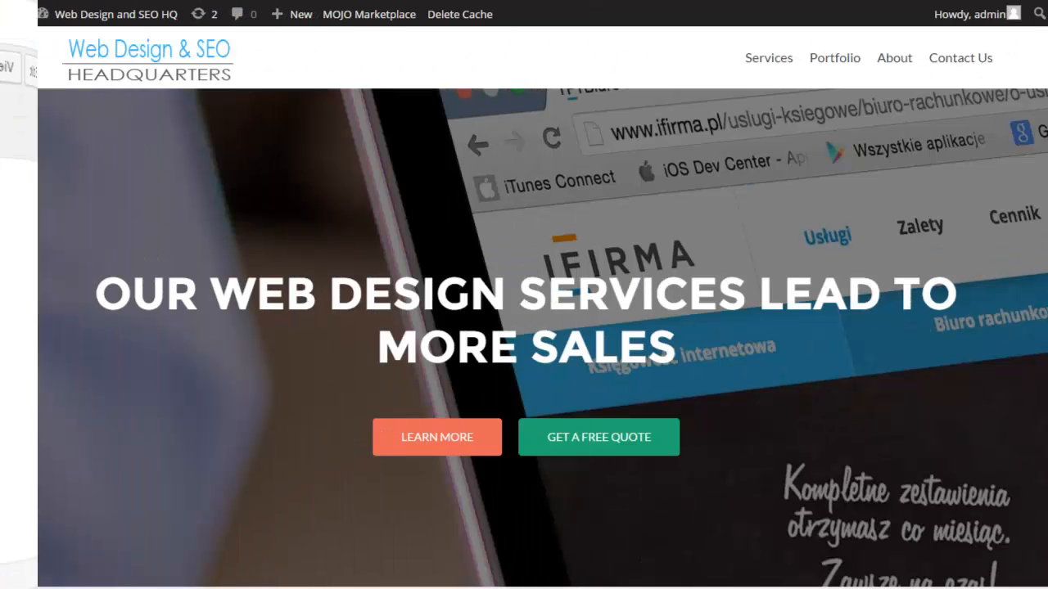
- View the live Services page showing Gold $499, Platinum $899 and Silver $299 plans
{"action": "left_click", "coordinate": [768, 58]}
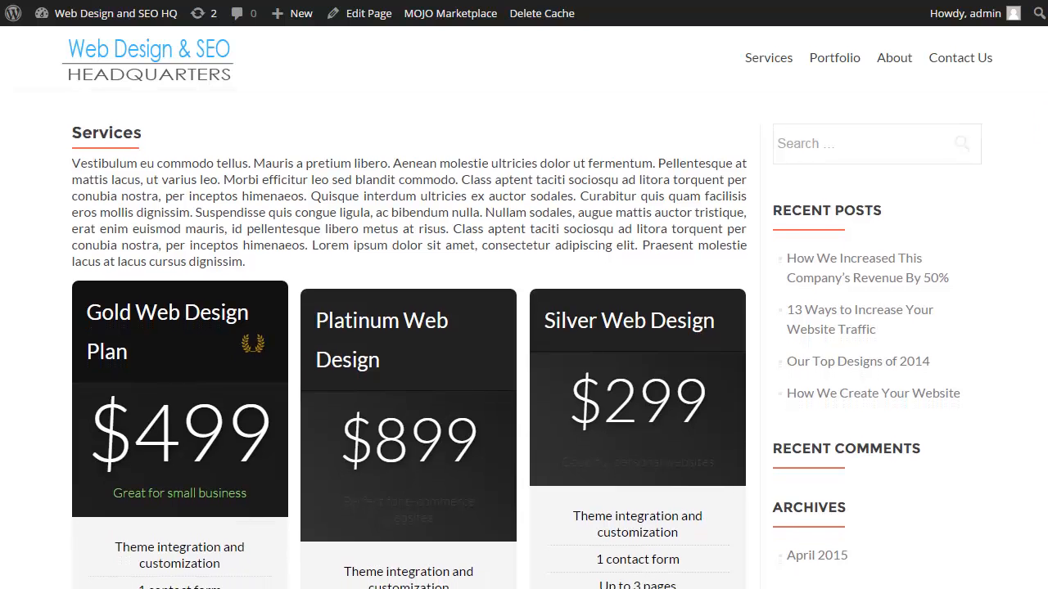
{"action": "scroll", "coordinate": [376, 336], "scroll_direction": "down", "scroll_amount": 3}
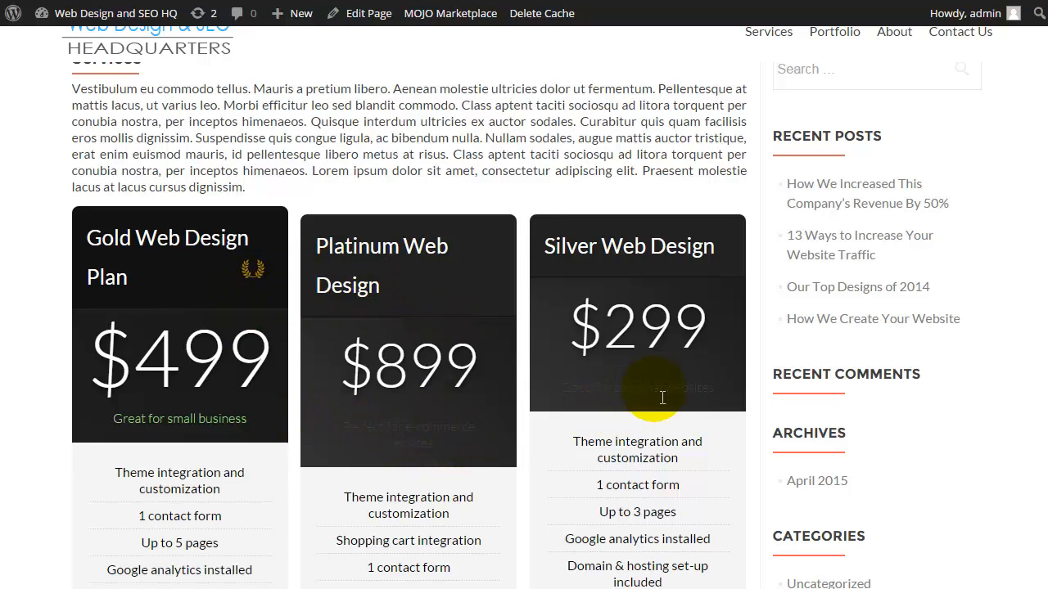
{"action": "scroll", "coordinate": [1015, 262], "scroll_direction": "down", "scroll_amount": 1}
{"action": "scroll", "coordinate": [1015, 262], "scroll_direction": "down", "scroll_amount": 3}
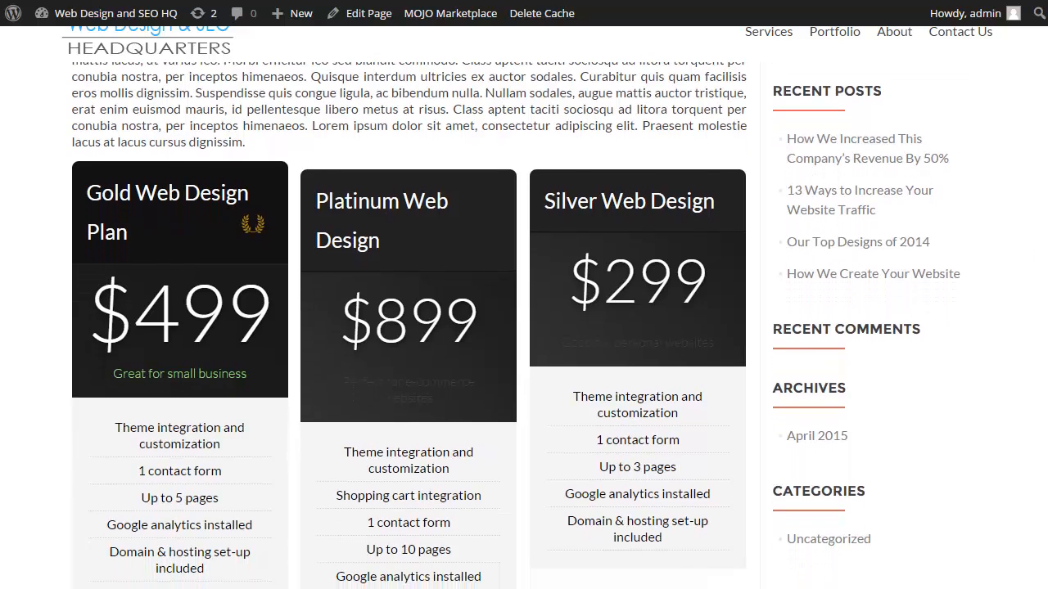
{"action": "scroll", "coordinate": [1015, 262], "scroll_direction": "down", "scroll_amount": 2}
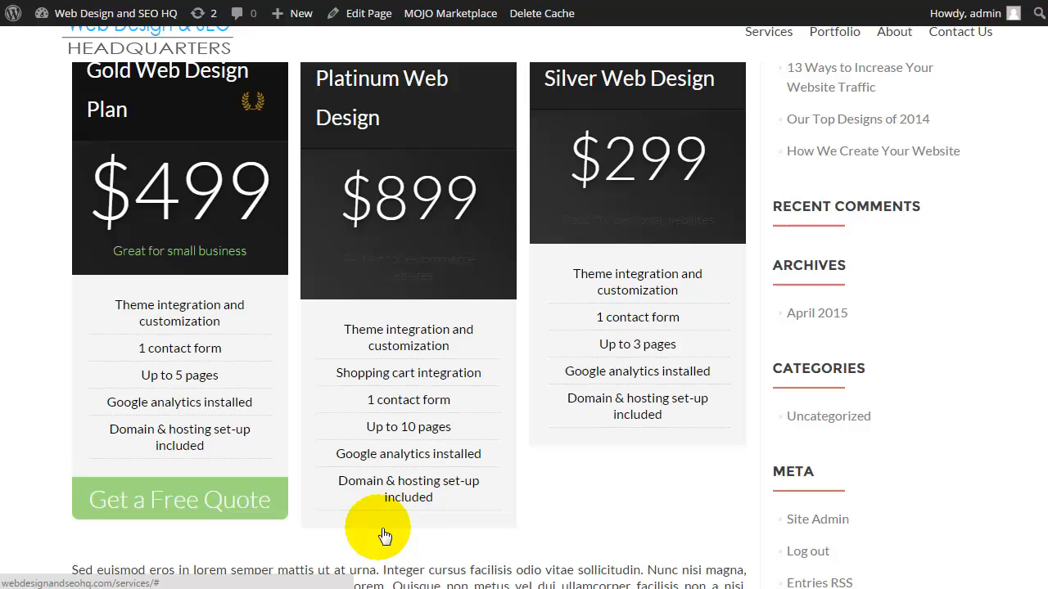
{"action": "scroll", "coordinate": [384, 532], "scroll_direction": "up", "scroll_amount": 1}
{"action": "scroll", "coordinate": [385, 327], "scroll_direction": "up", "scroll_amount": 2}
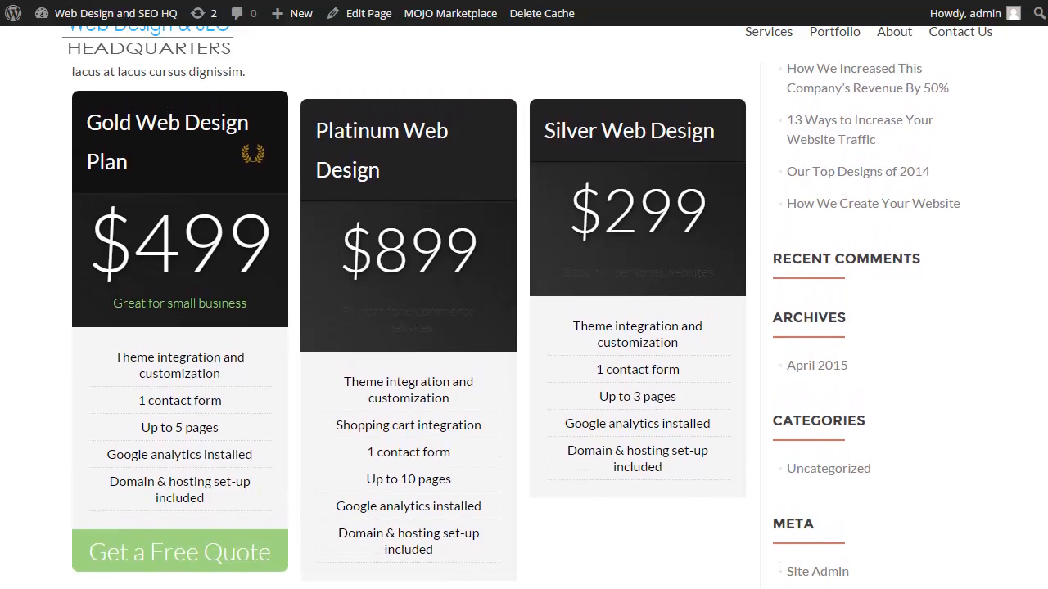
{"action": "scroll", "coordinate": [385, 328], "scroll_direction": "up", "scroll_amount": 2}
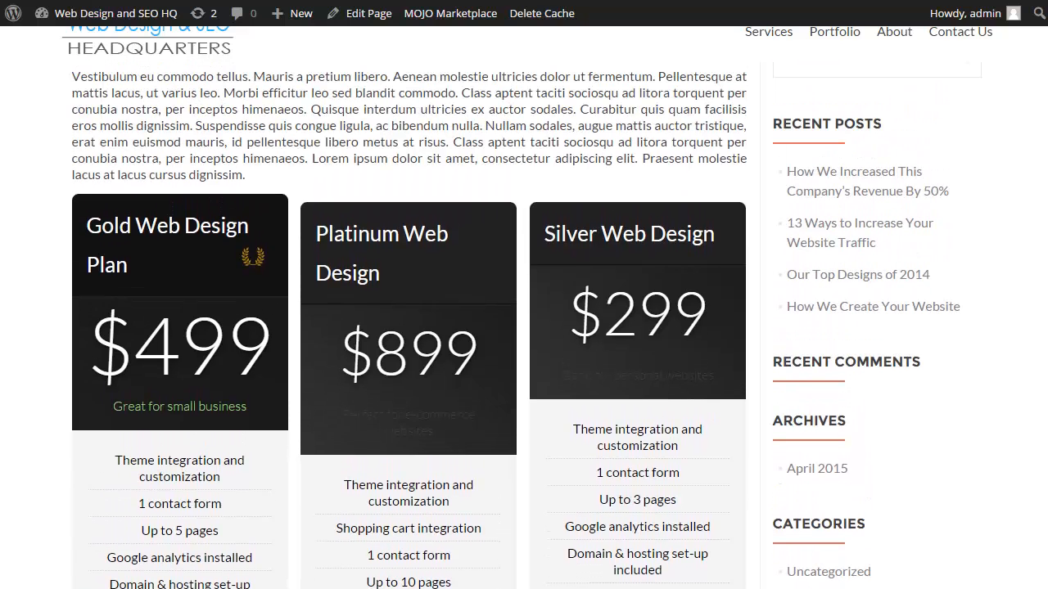